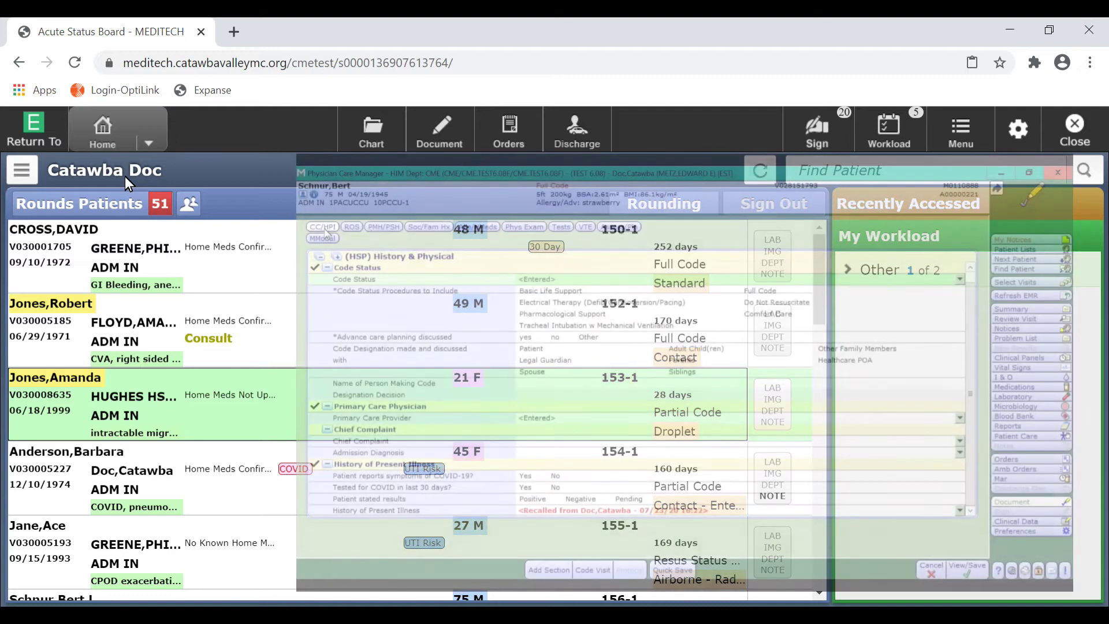
# Step: In Phys Exam, mark the Eyes, HENT, Neck and Respiratory findings as normal
pyautogui.click(512, 227)
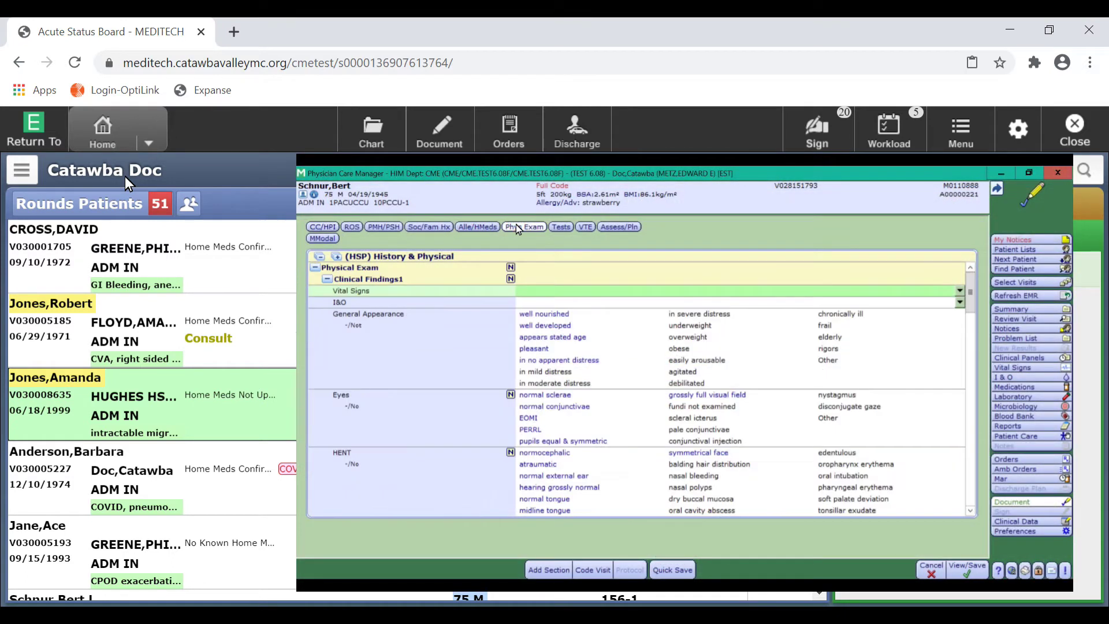
pyautogui.click(510, 395)
pyautogui.scroll(-1, 509, 397)
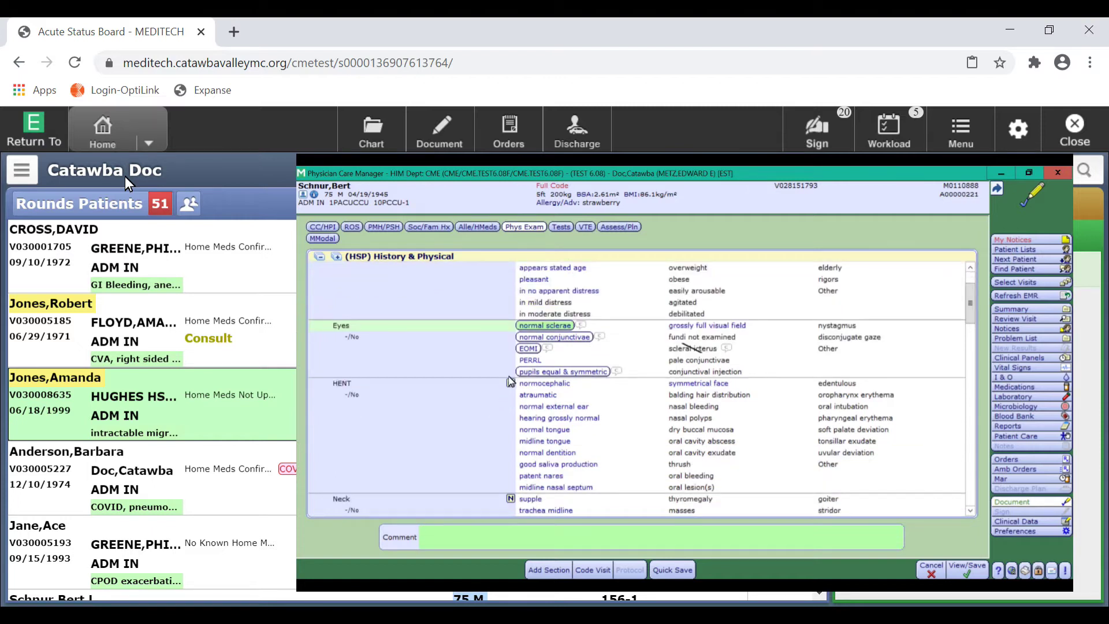
pyautogui.click(510, 383)
pyautogui.scroll(-2, 510, 382)
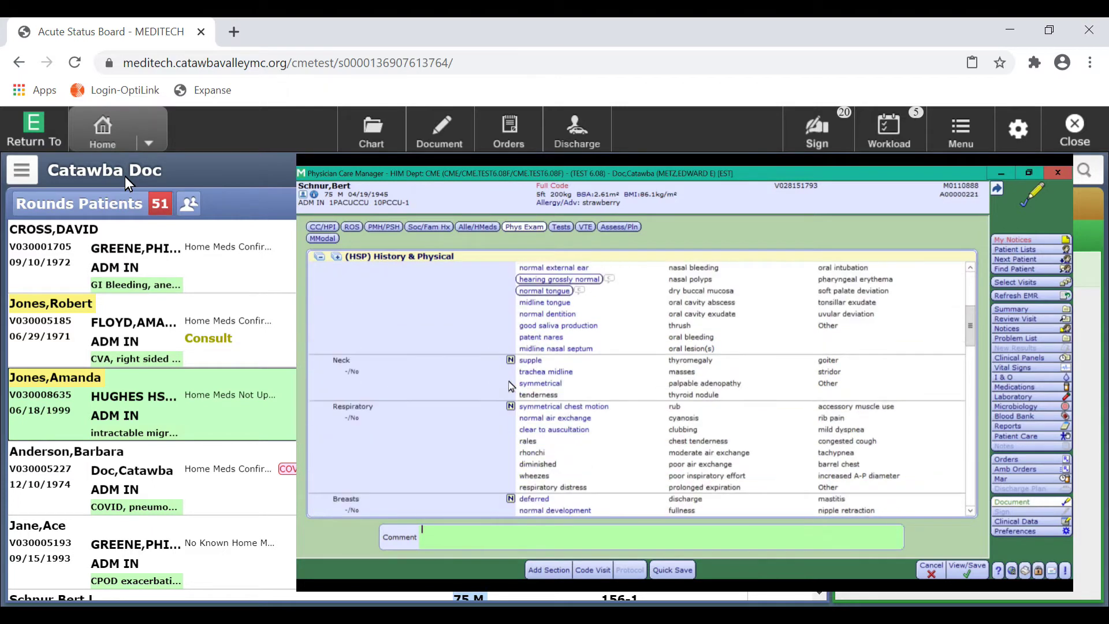
pyautogui.click(510, 361)
pyautogui.scroll(-1, 510, 367)
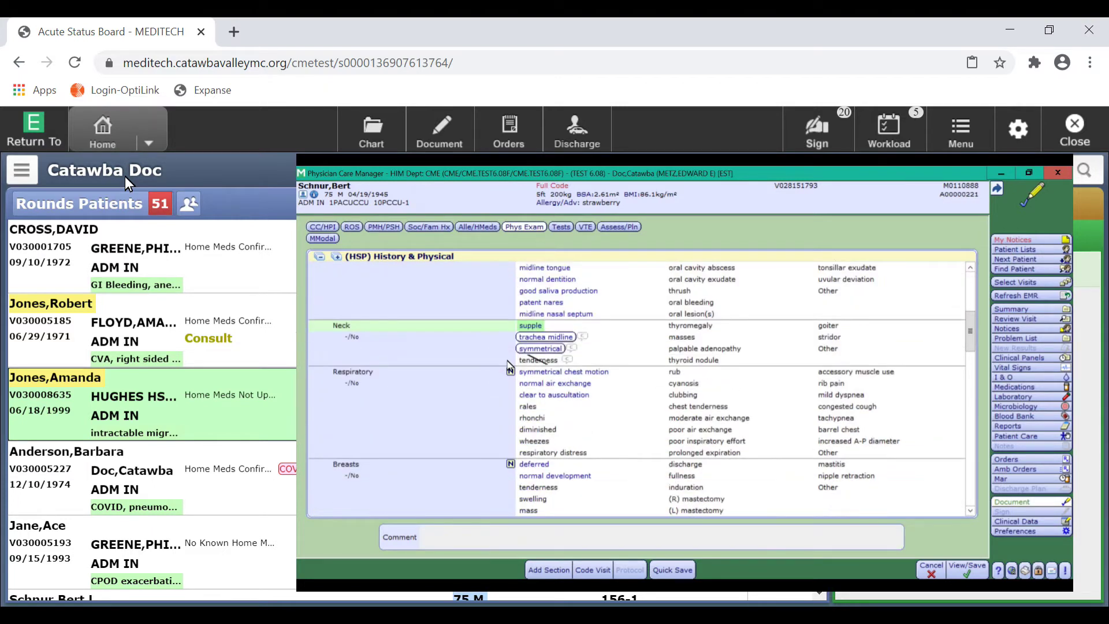
pyautogui.click(510, 371)
pyautogui.scroll(-2, 510, 373)
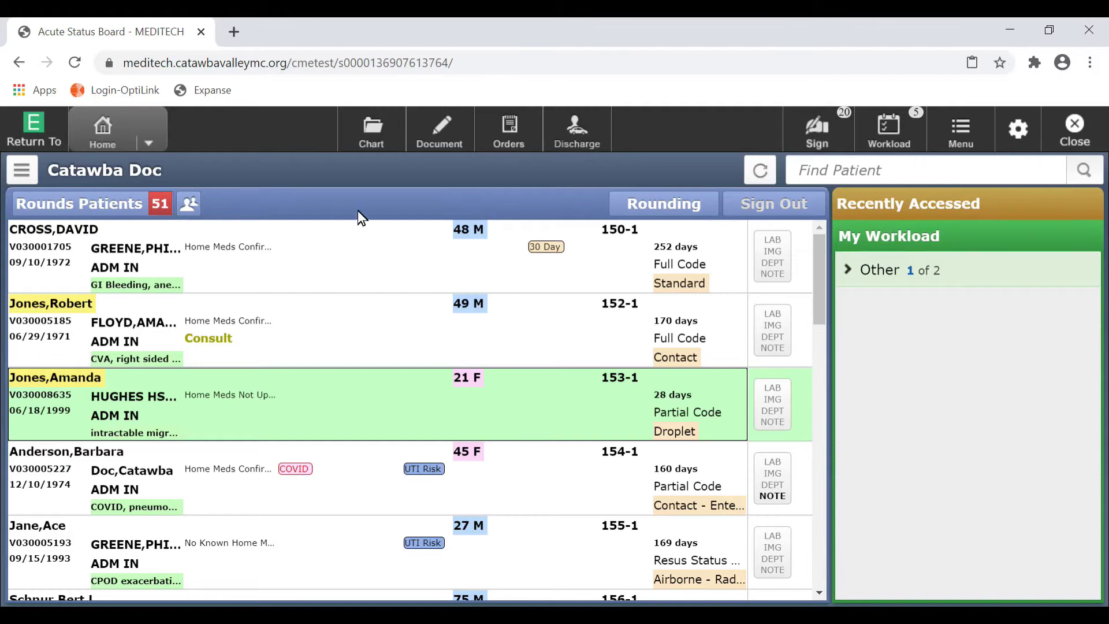
# Step: Start a new (HSP) History & Physical note from the patient's Document page
pyautogui.click(441, 148)
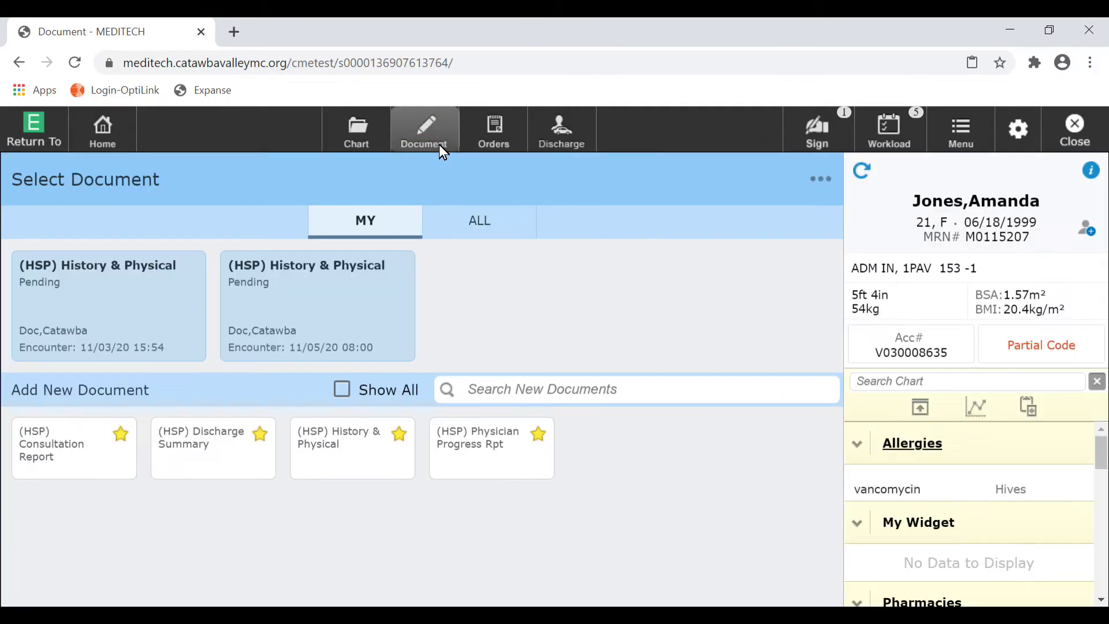
pyautogui.click(347, 469)
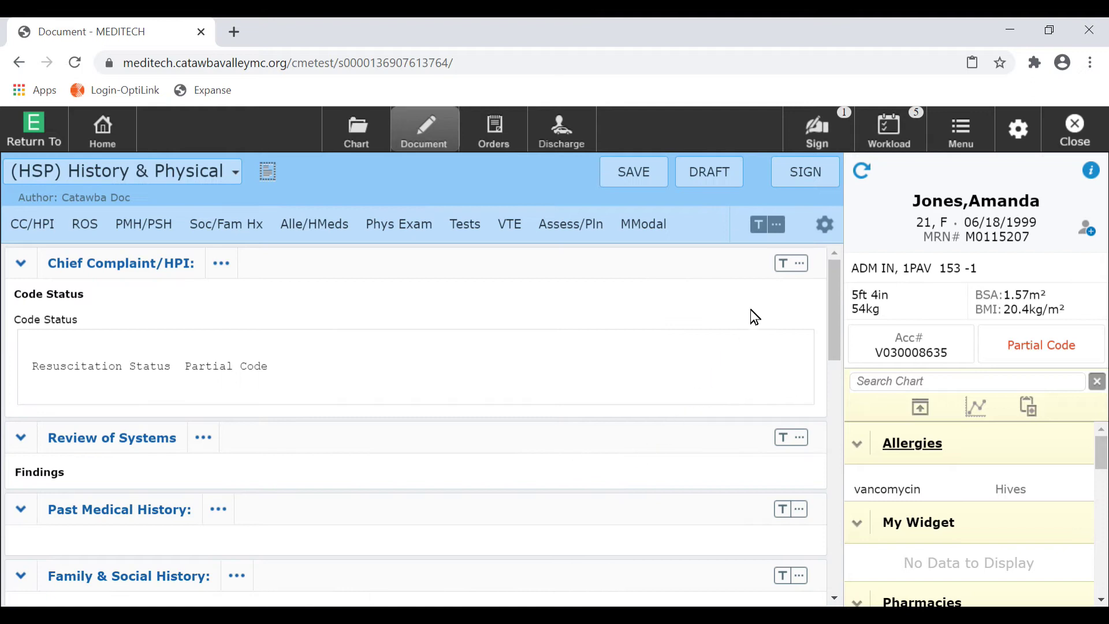
# Step: Apply the H&P GI Bleed typical to the note and scroll through the filled content
pyautogui.click(769, 226)
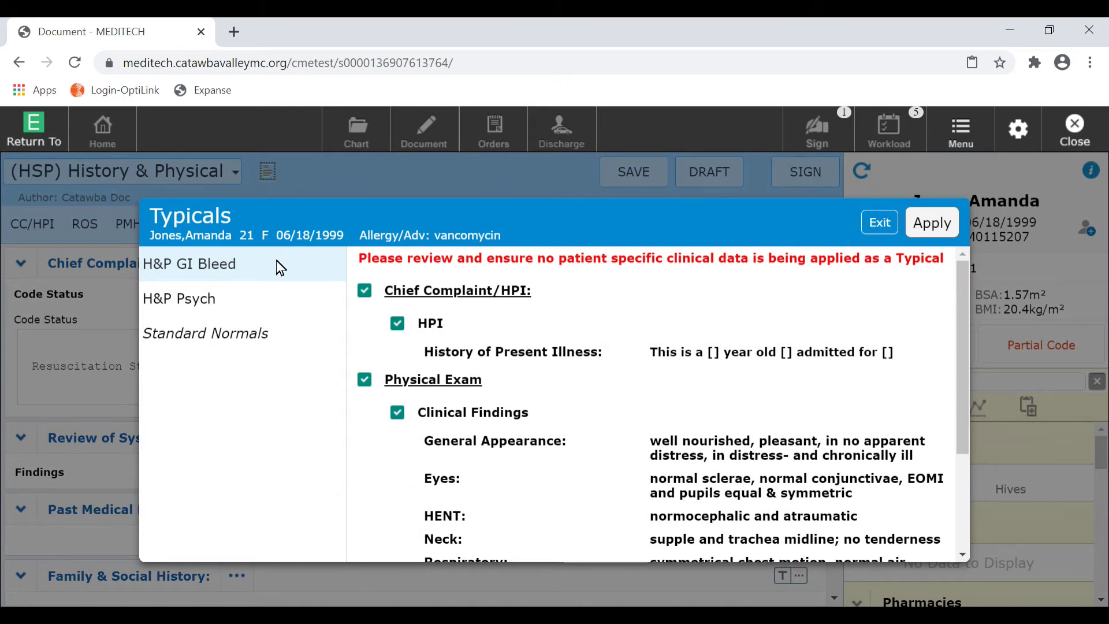
pyautogui.click(924, 221)
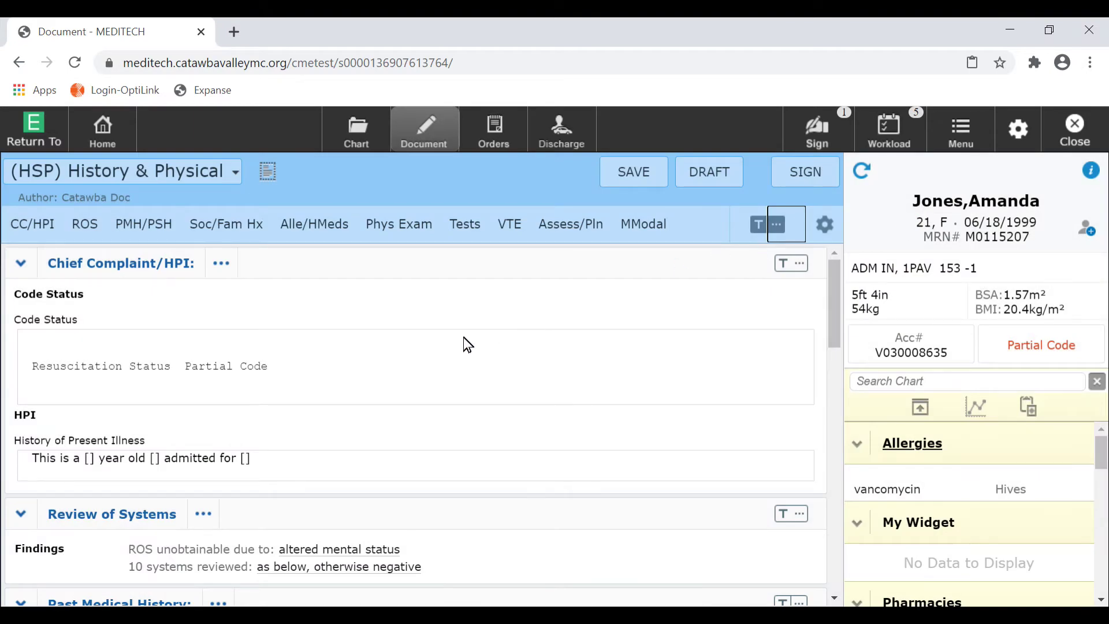
pyautogui.scroll(-3, 232, 354)
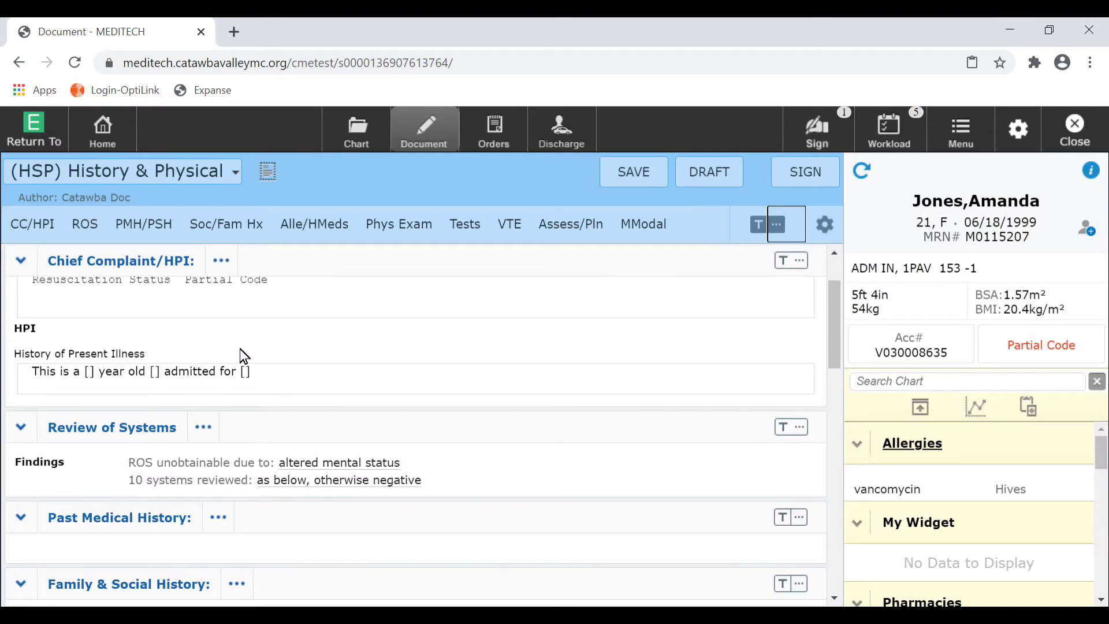
pyautogui.scroll(-9, 241, 346)
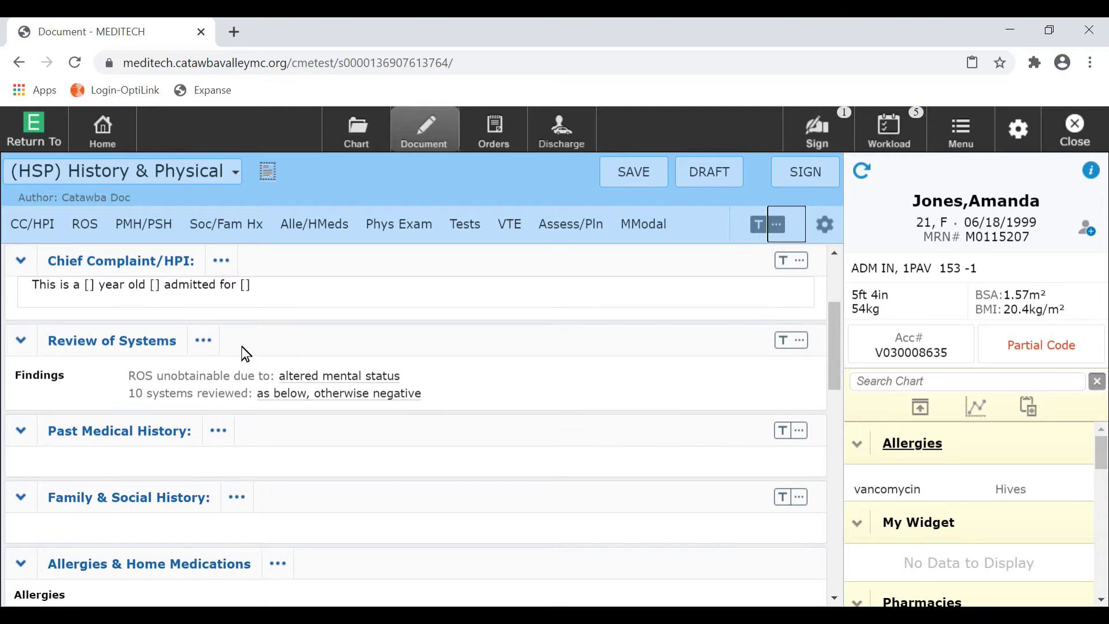
pyautogui.scroll(-8, 246, 354)
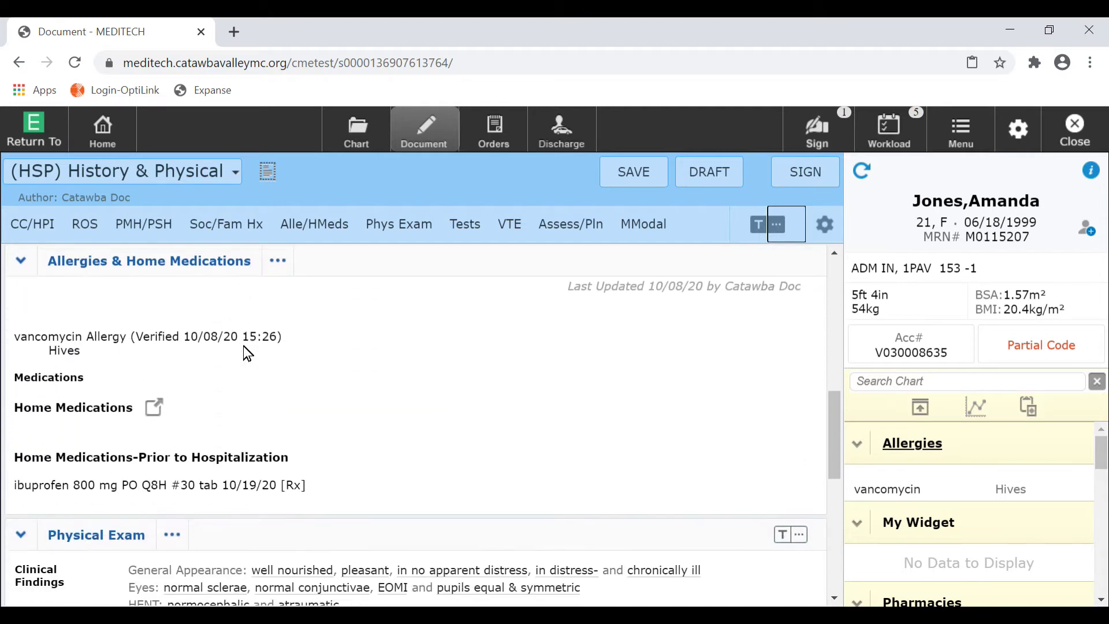
pyautogui.scroll(-6, 249, 354)
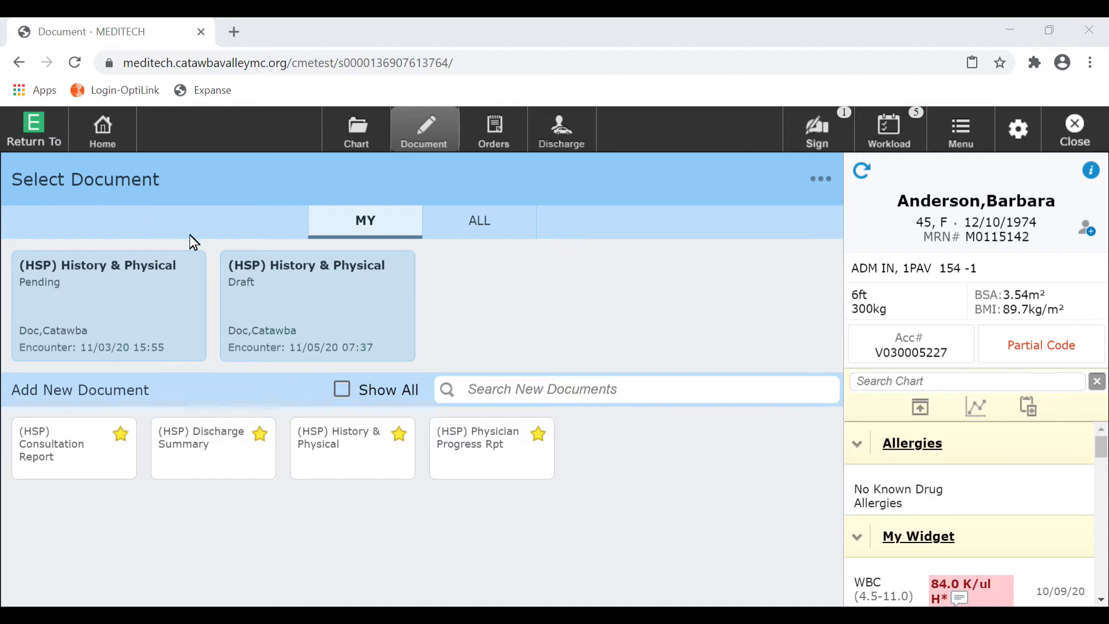
pyautogui.click(304, 298)
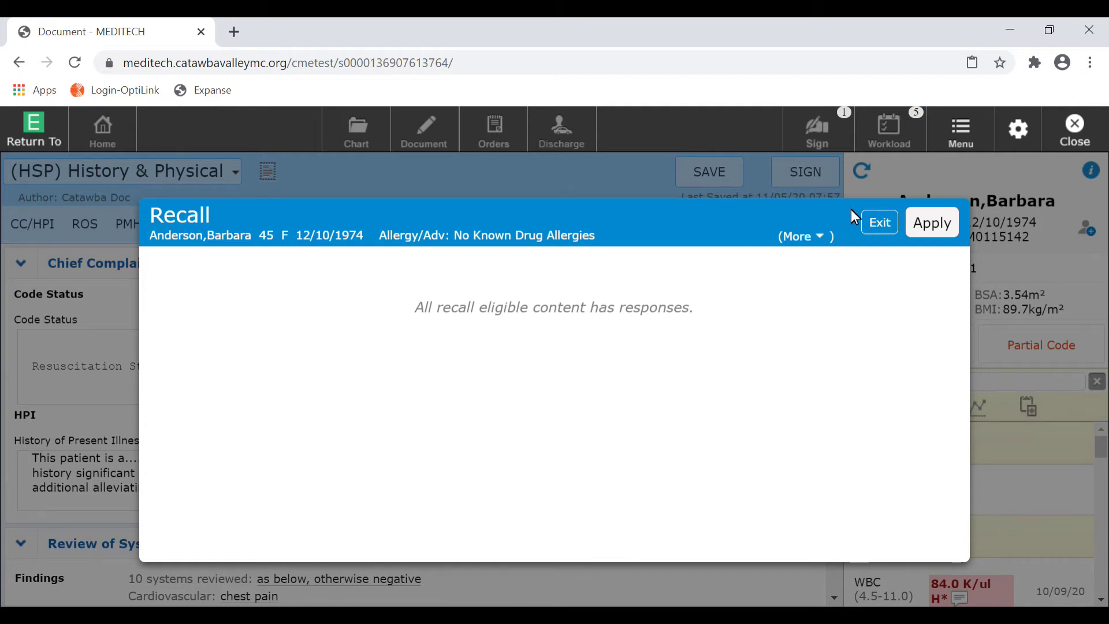
pyautogui.click(880, 223)
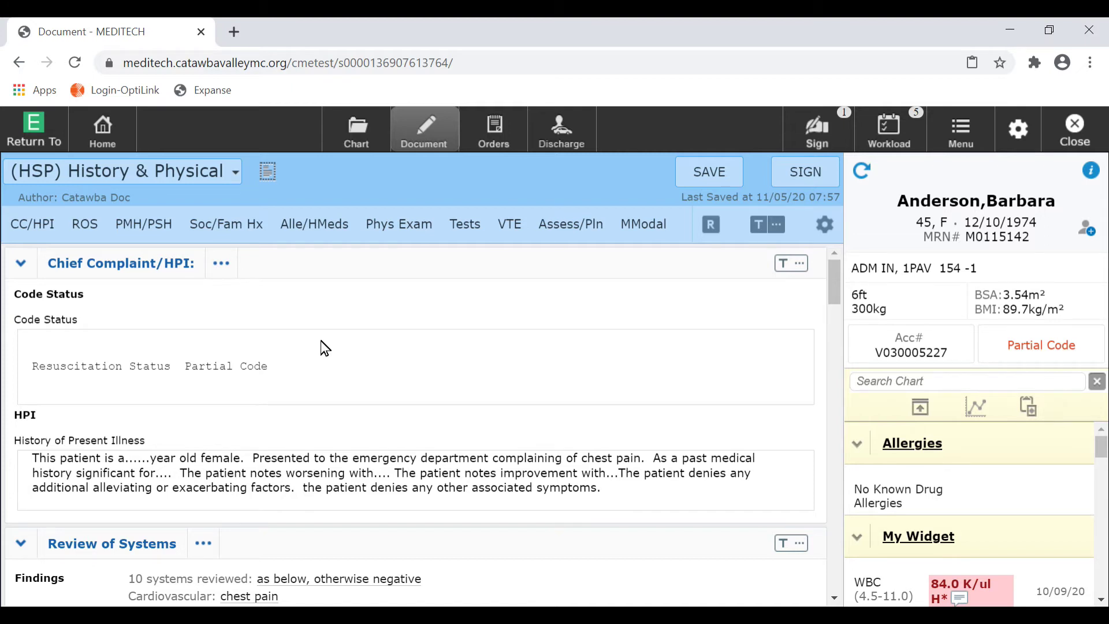
pyautogui.scroll(-4, 321, 341)
pyautogui.scroll(-3, 321, 341)
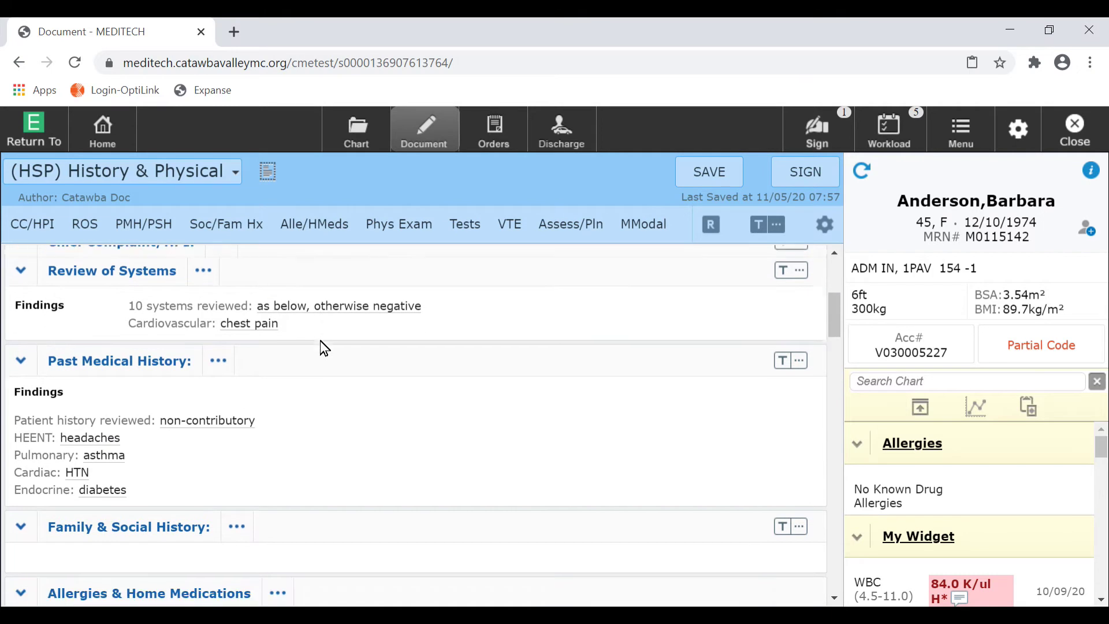
pyautogui.scroll(-3, 325, 348)
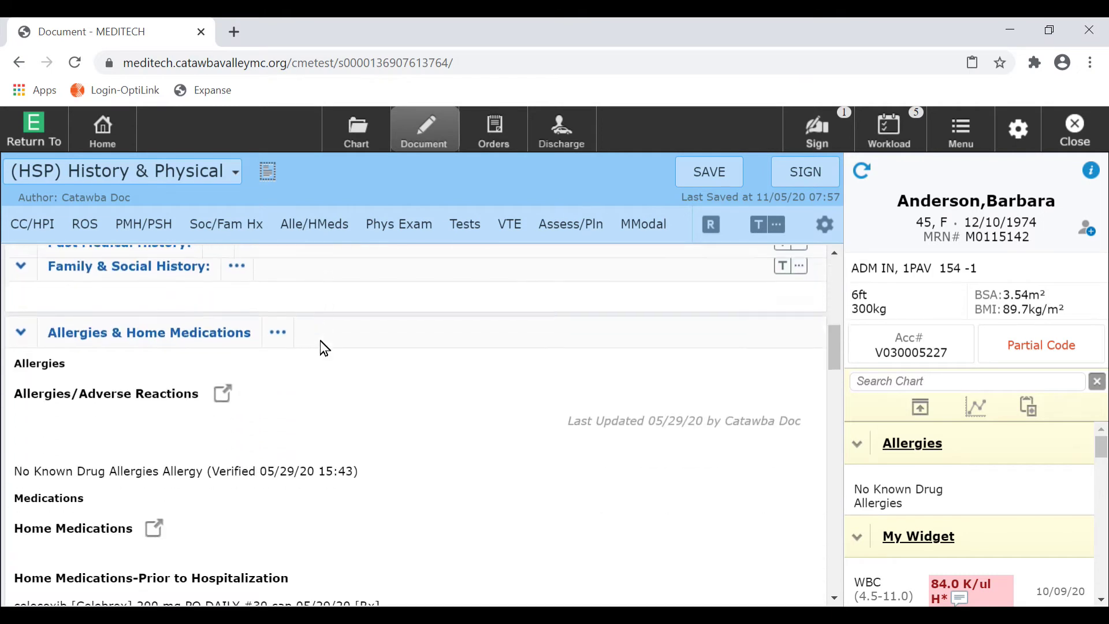
pyautogui.scroll(-5, 324, 347)
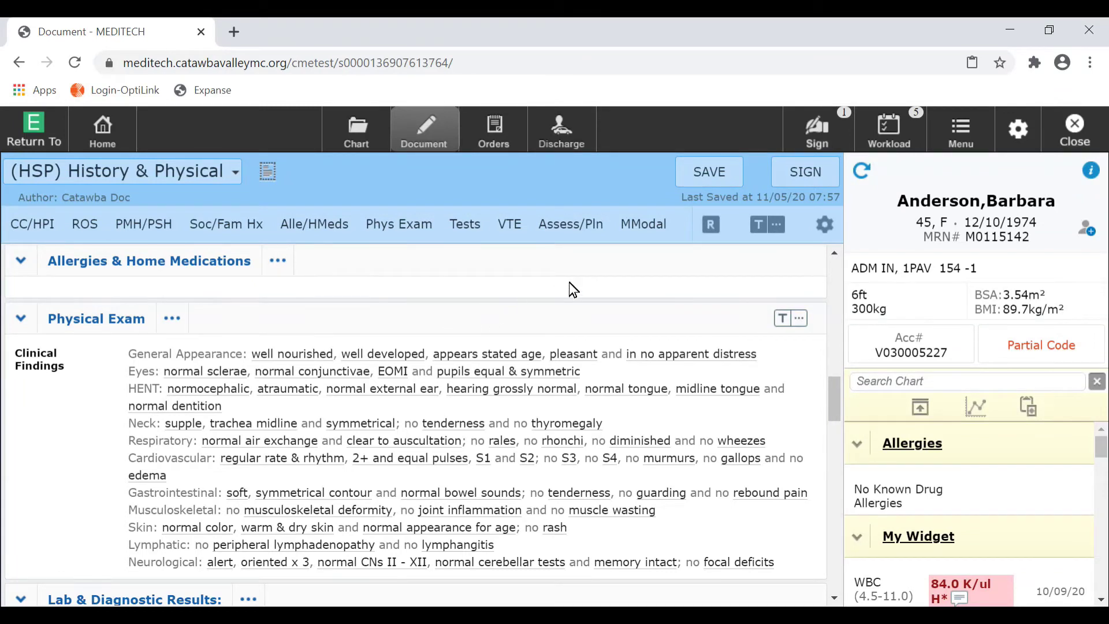
# Step: Create a new typical from the draft, reviewing its sections and excluding Past Medical History
pyautogui.click(821, 231)
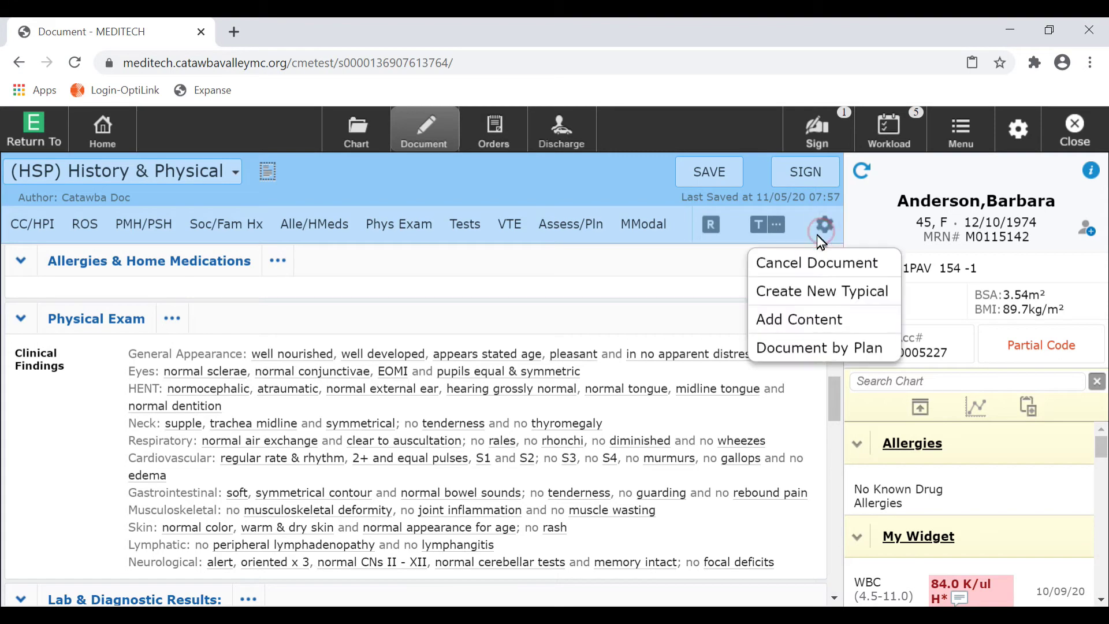
pyautogui.click(813, 290)
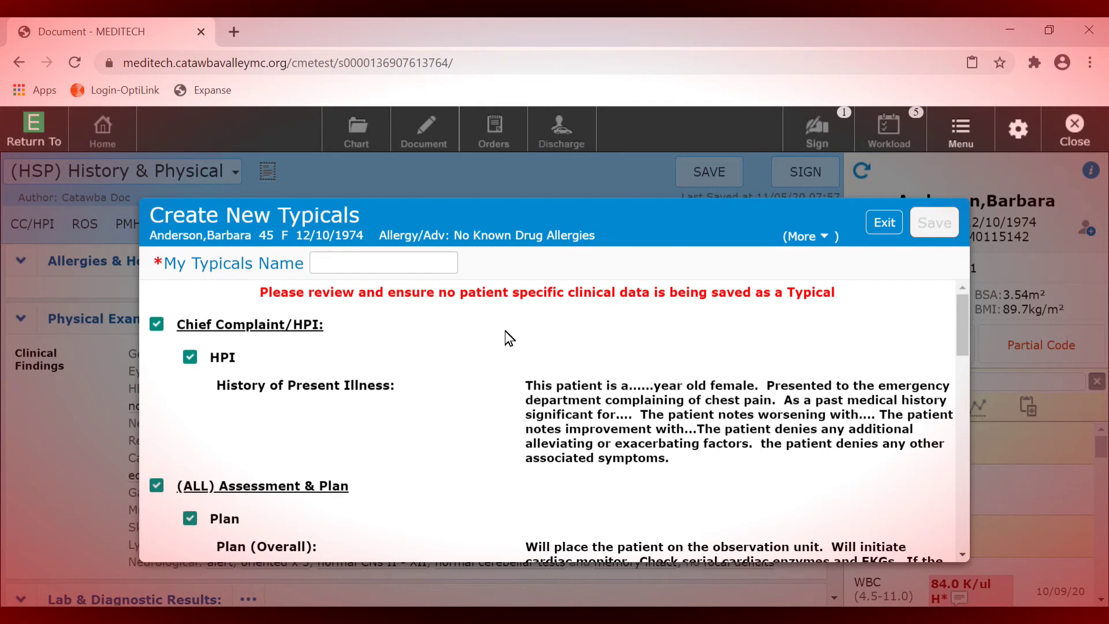
pyautogui.scroll(-2, 501, 331)
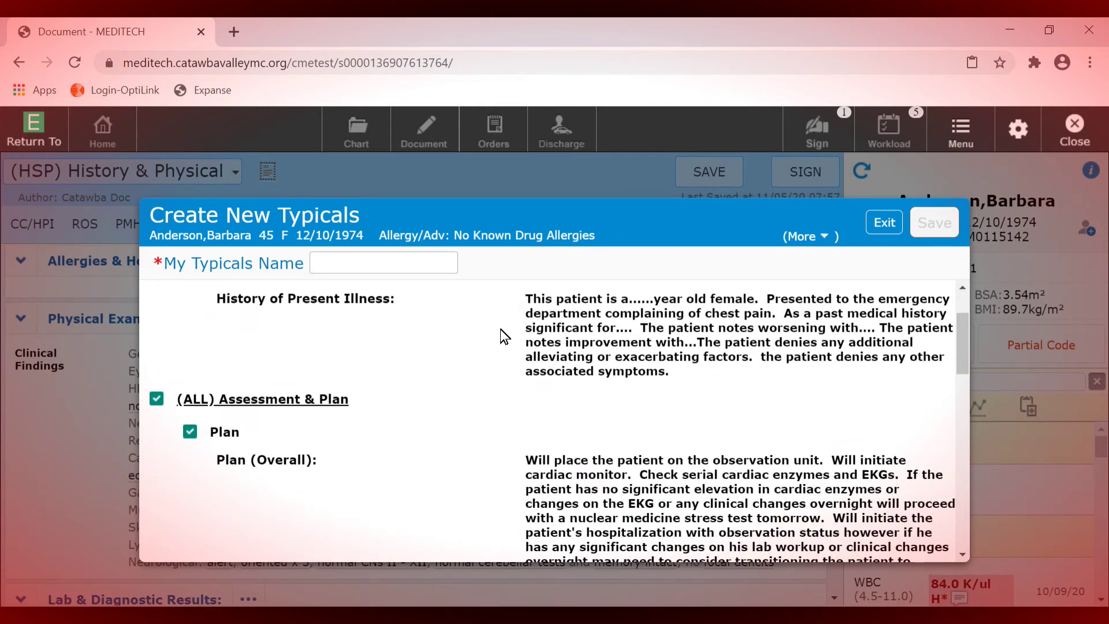
pyautogui.scroll(-4, 500, 329)
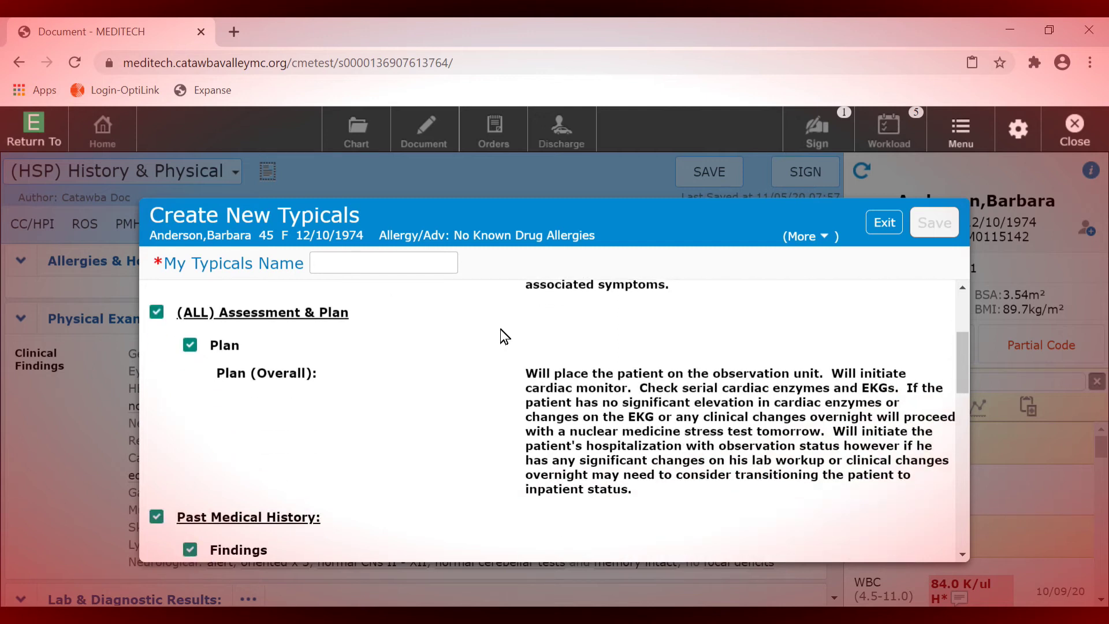
pyautogui.scroll(-2, 500, 335)
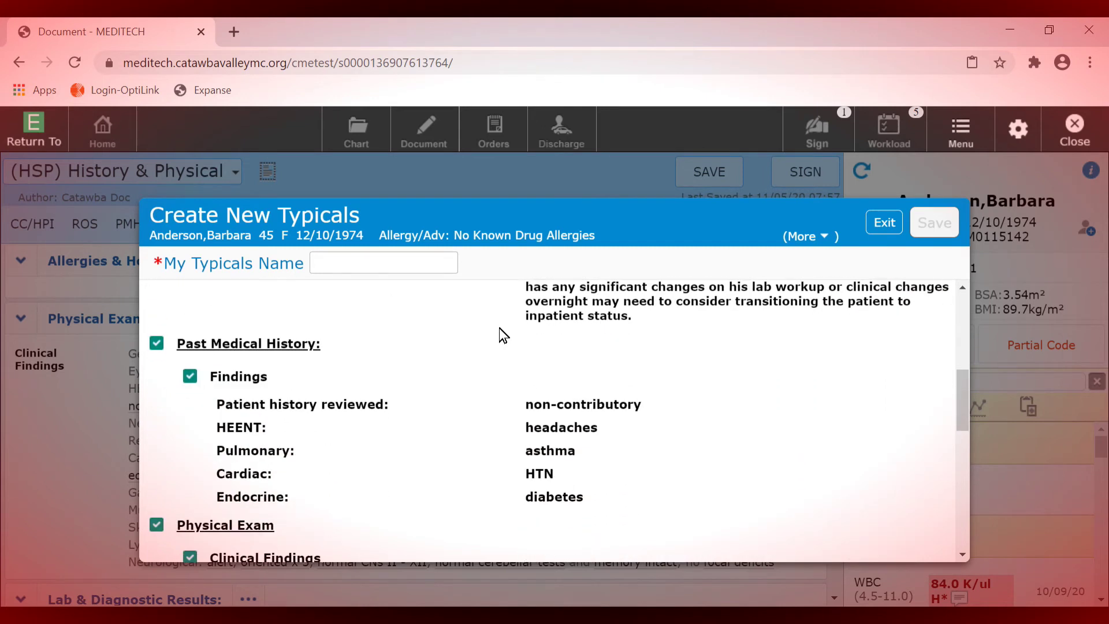
pyautogui.click(157, 343)
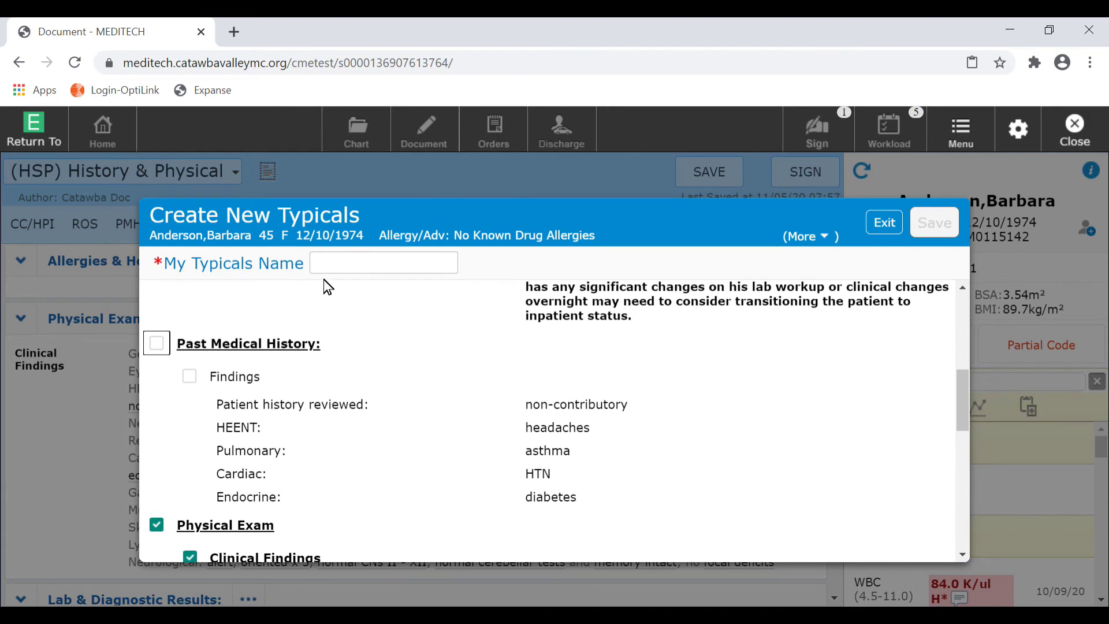
# Step: Name the new typical 'H&P Chest Pain' and save it
pyautogui.click(337, 268)
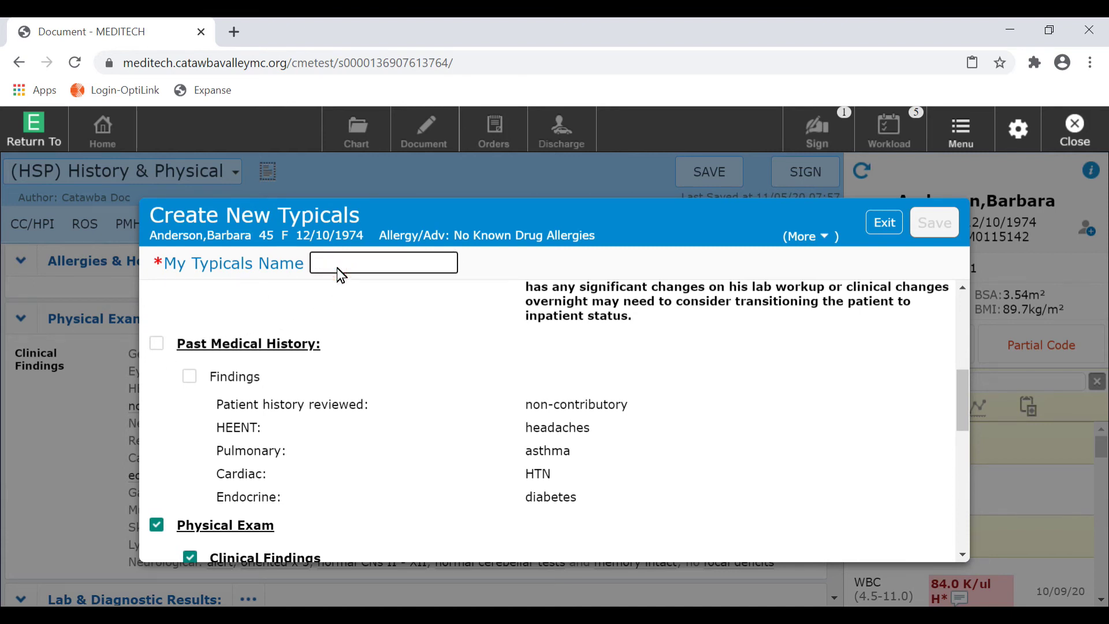
pyautogui.write('H&P Chest Pain')
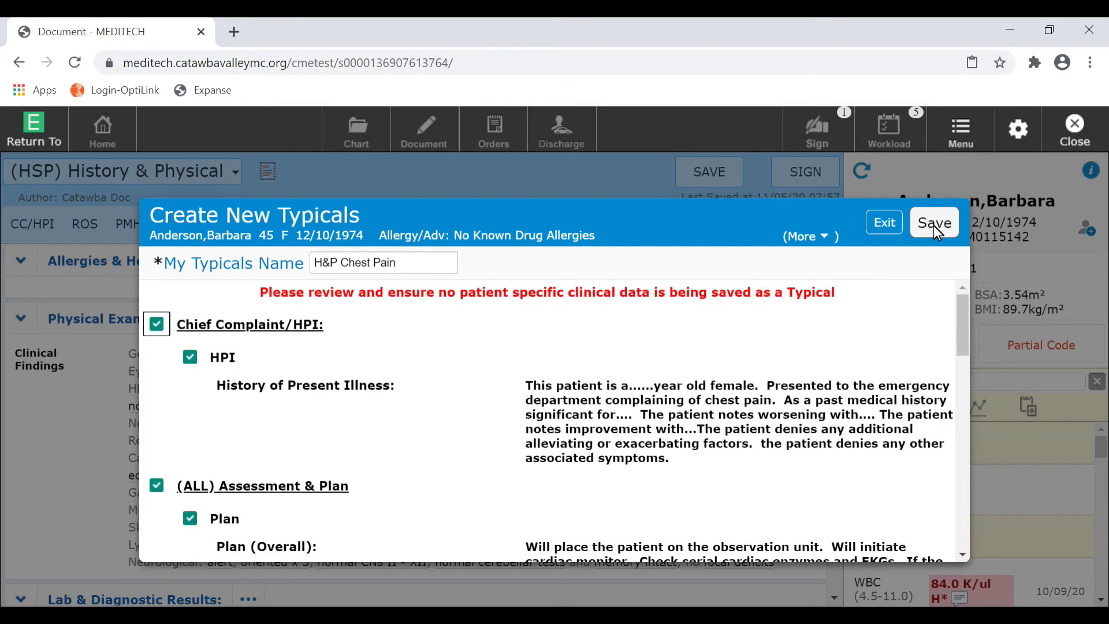
pyautogui.click(936, 224)
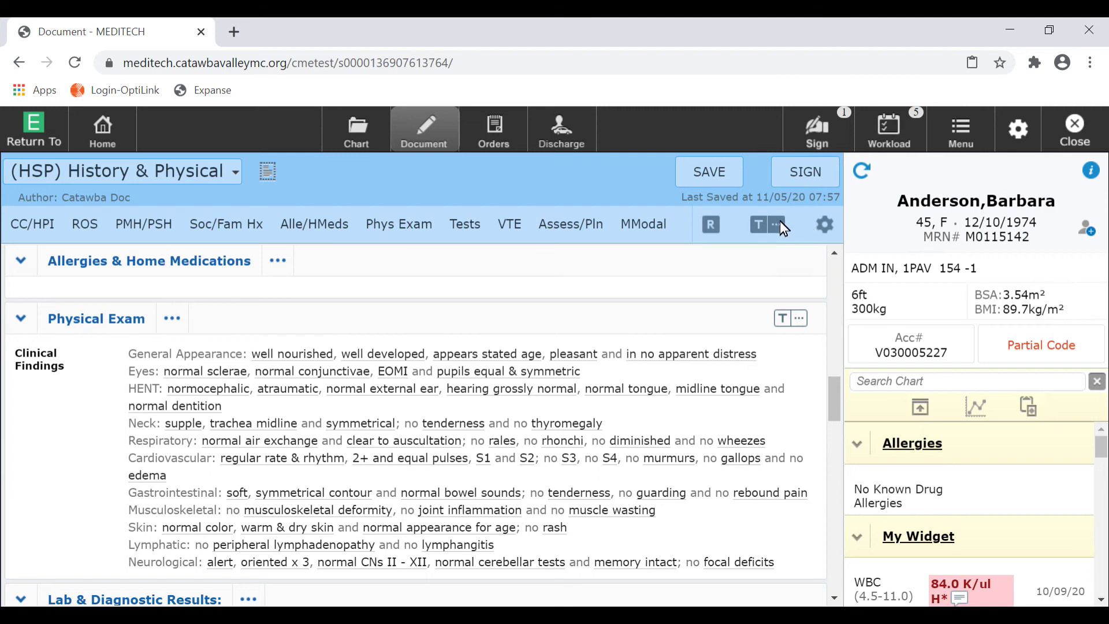
# Step: Confirm H&P Chest Pain appears in the Typicals list, then close it
pyautogui.click(780, 222)
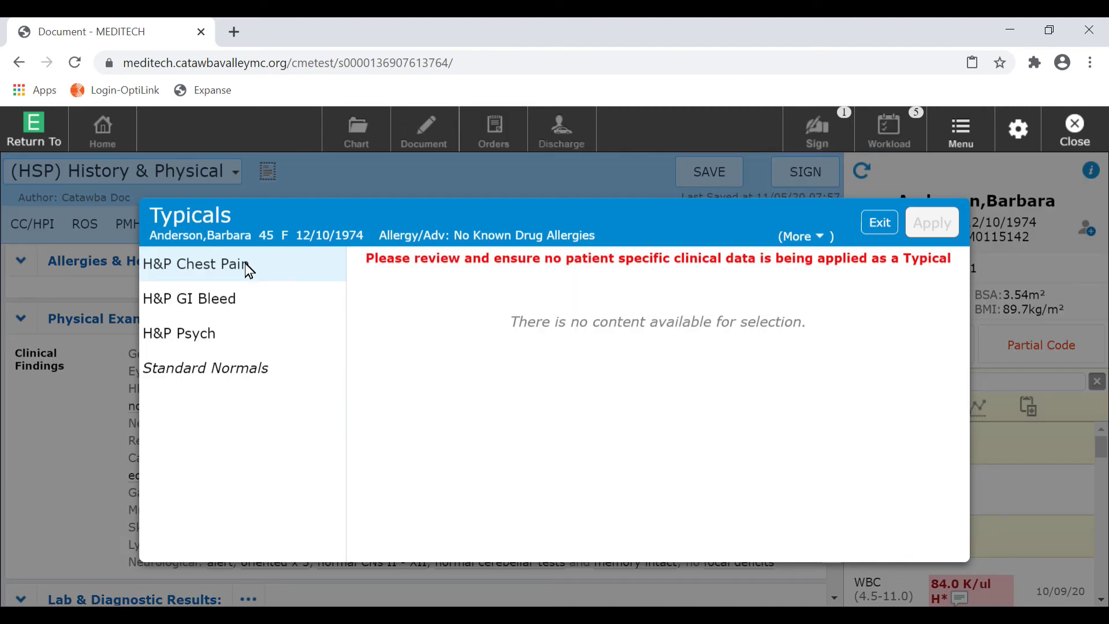
pyautogui.click(884, 223)
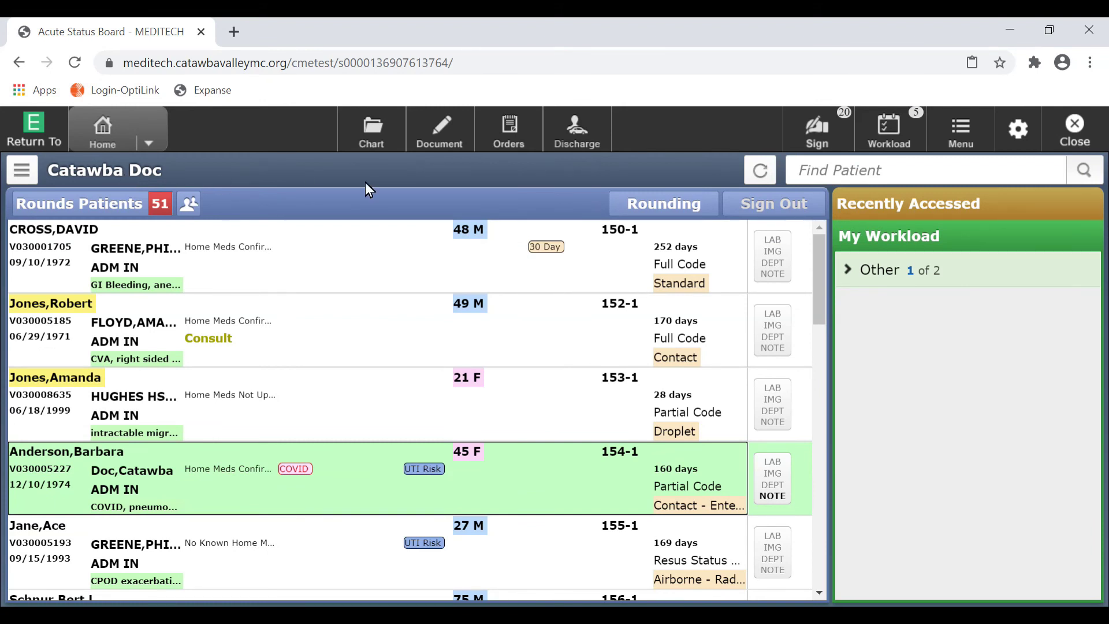
# Step: In Manage Typicals, load H&P Chest Pain and scroll through its chief complaint and chest pain content
pyautogui.click(958, 141)
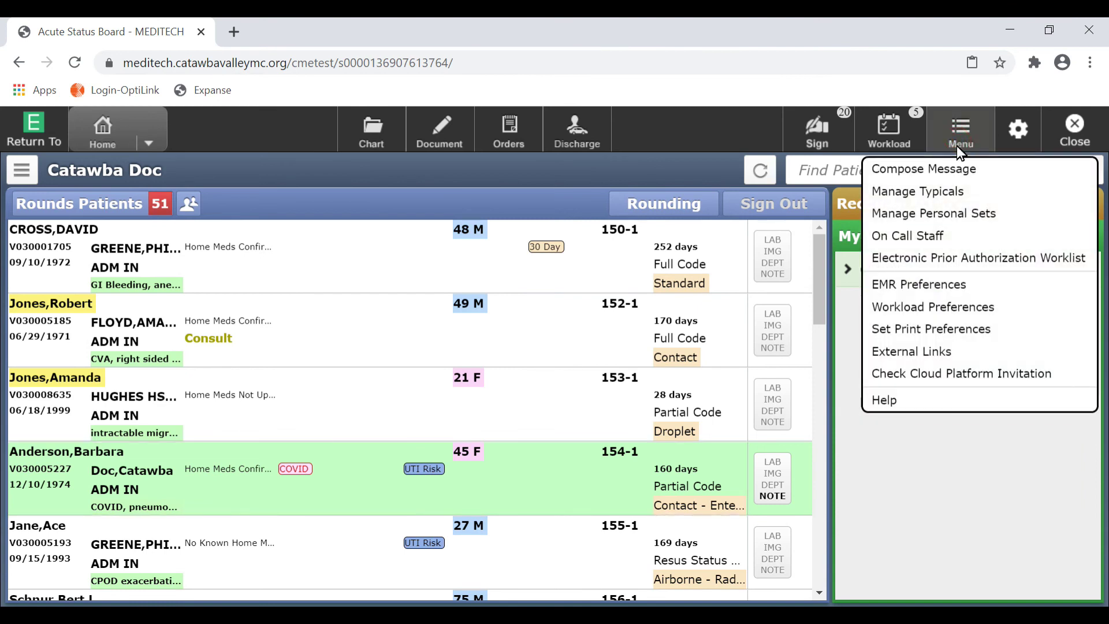
pyautogui.click(940, 192)
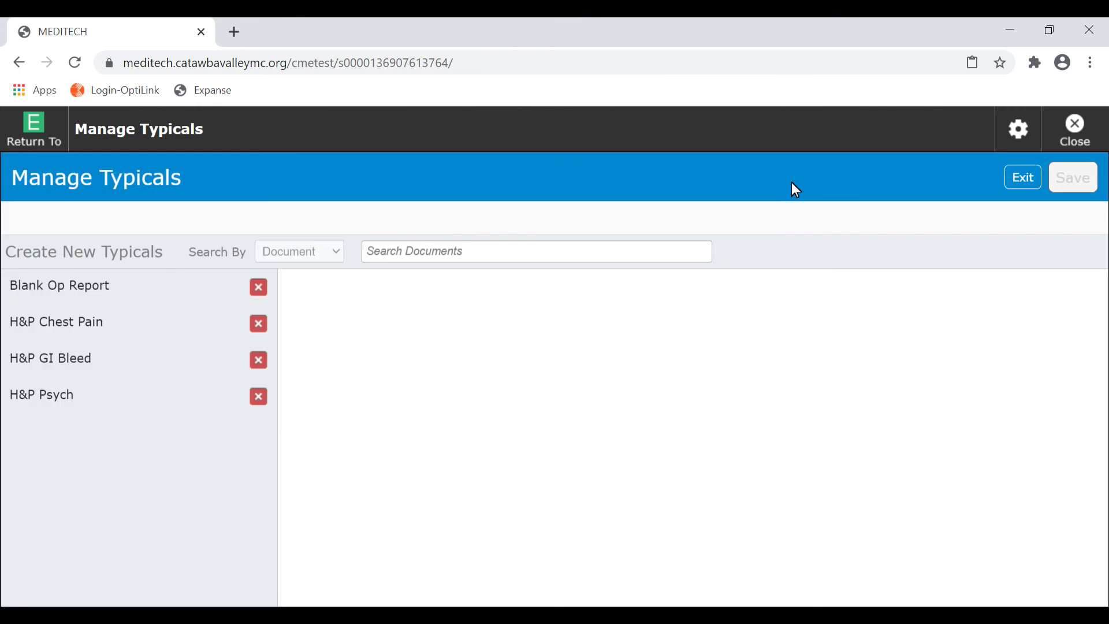
pyautogui.click(86, 318)
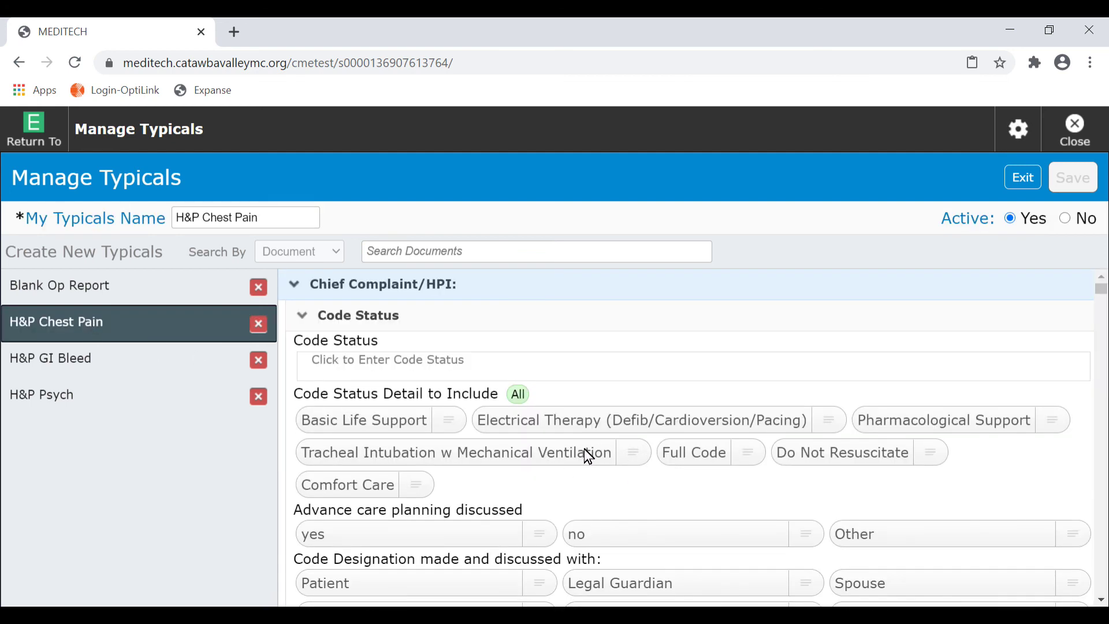
pyautogui.scroll(-9, 585, 448)
pyautogui.scroll(-10, 587, 447)
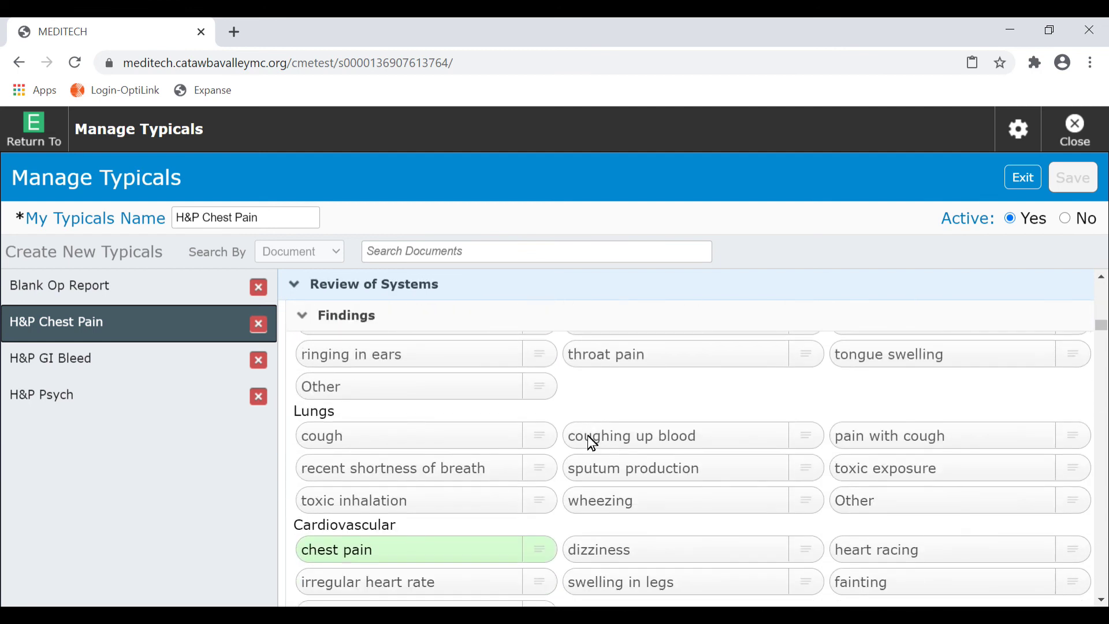